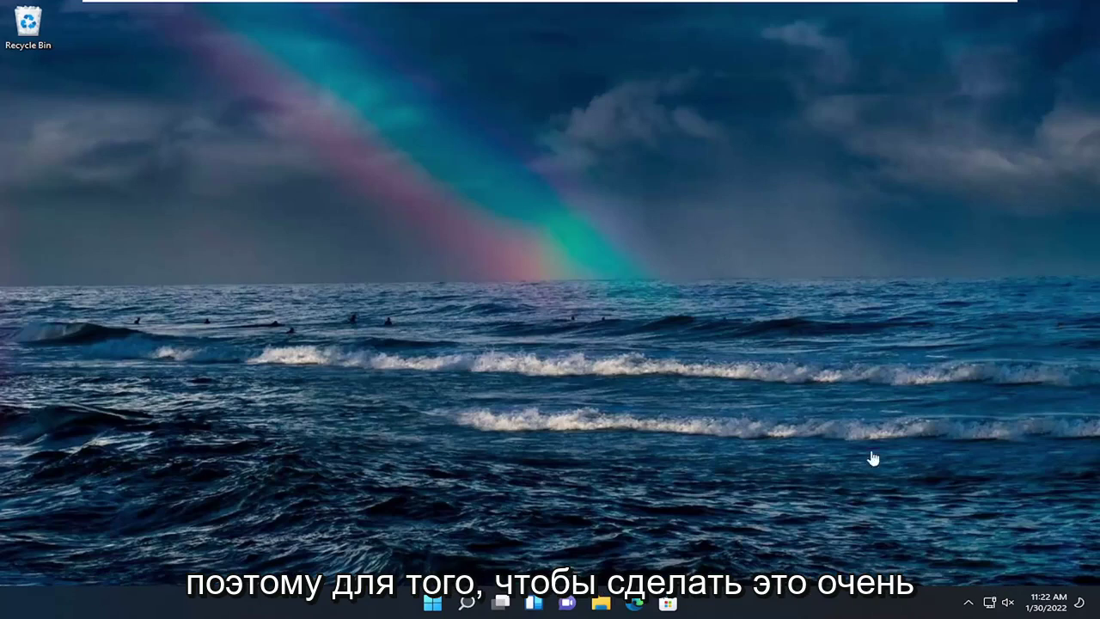
Search Windows for 'group poli' and open the Edit group policy result.
click(467, 605)
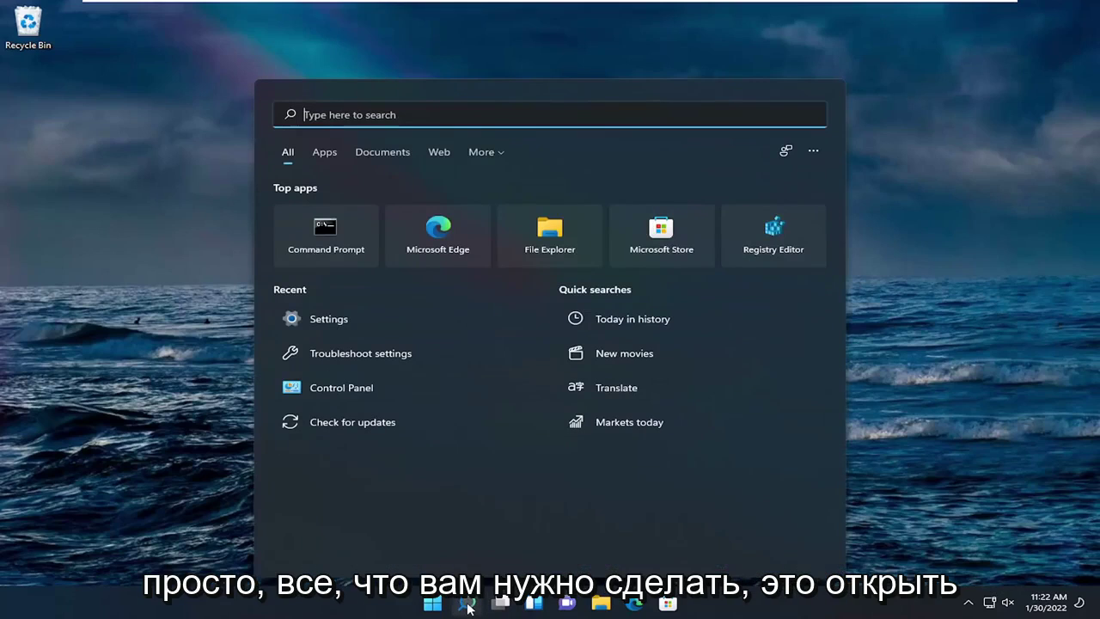
text(gr)
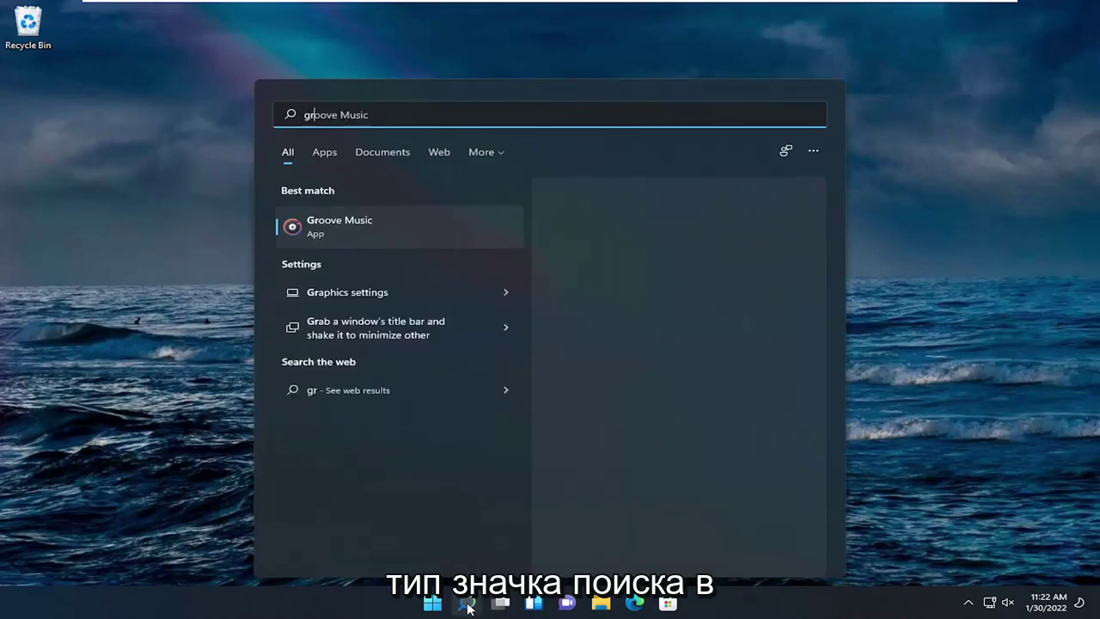
text(oup poli)
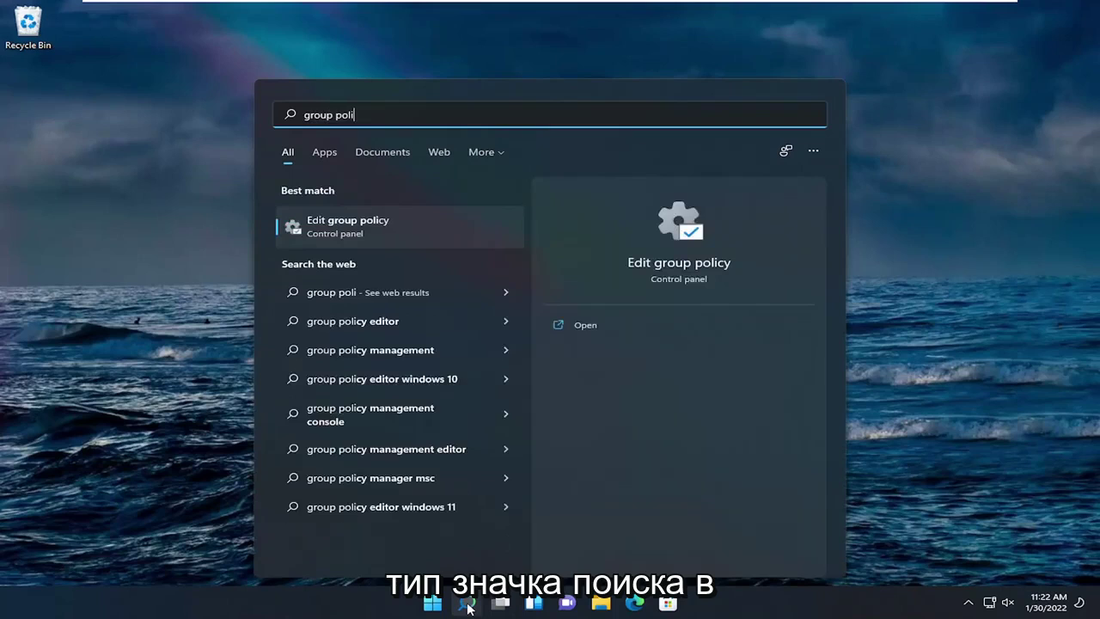
click(361, 225)
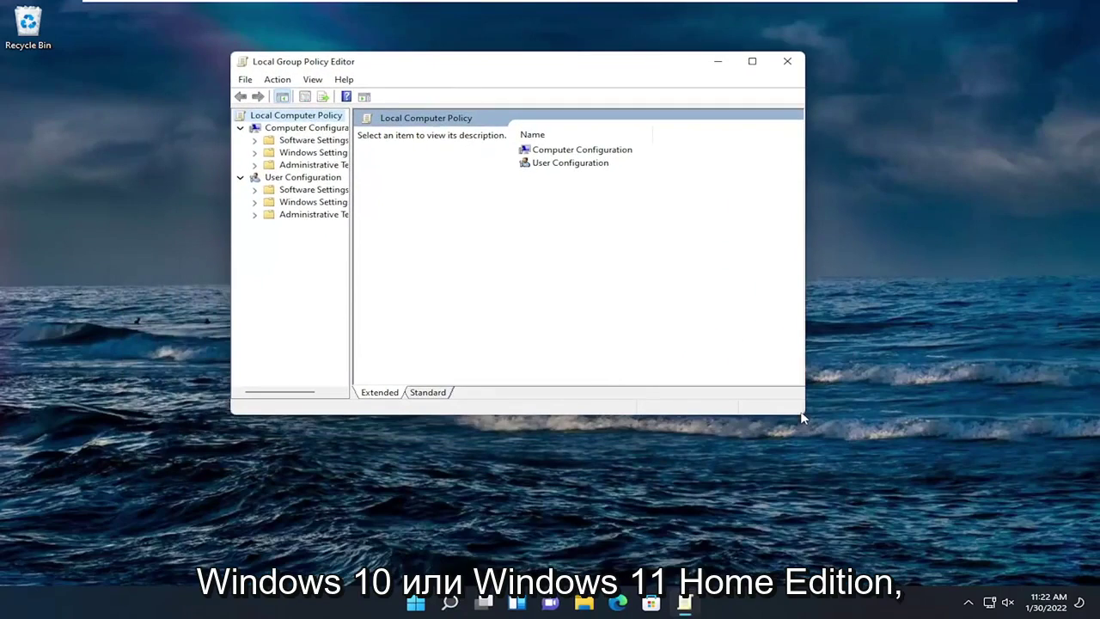
Enlarge the editor and tree pane, then show User Configuration's Start Menu and Taskbar policies.
drag(806, 419, 894, 537)
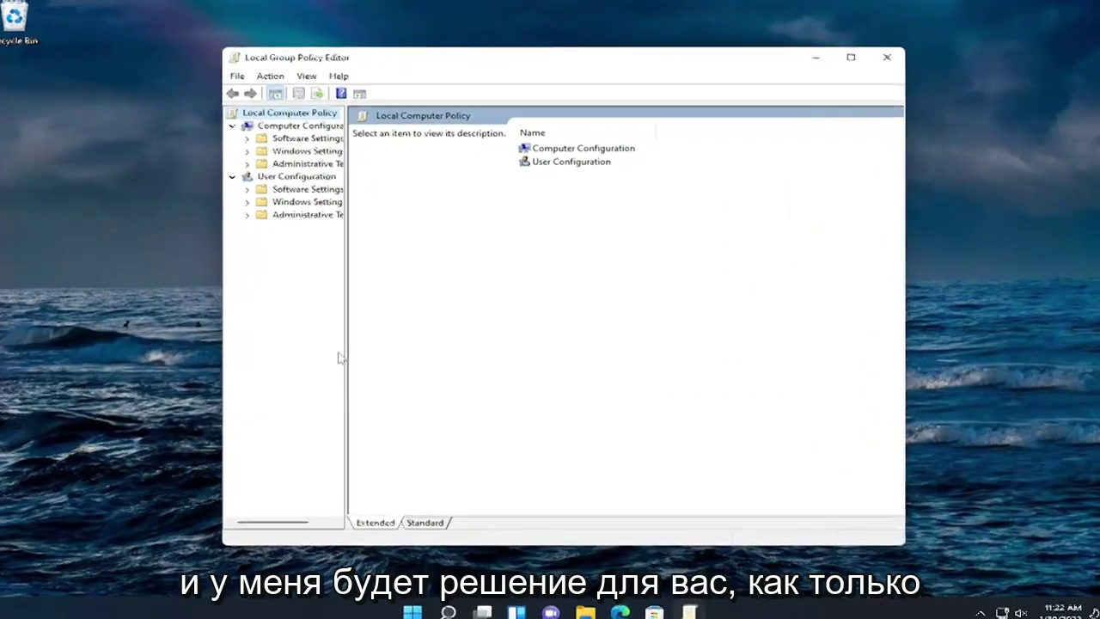
drag(335, 364, 415, 376)
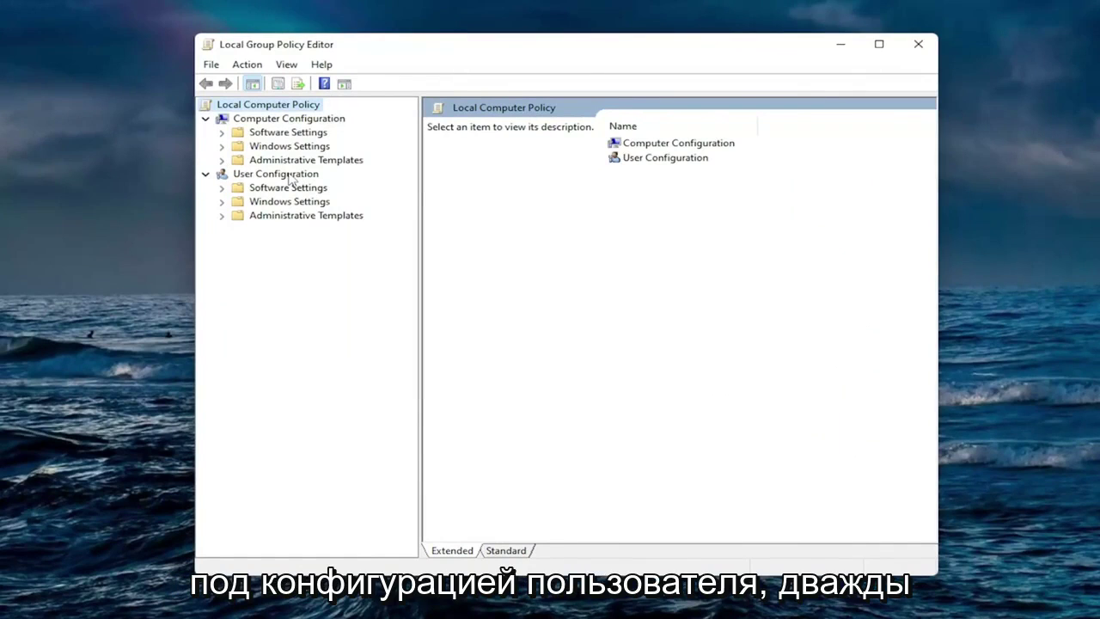
double_click(302, 217)
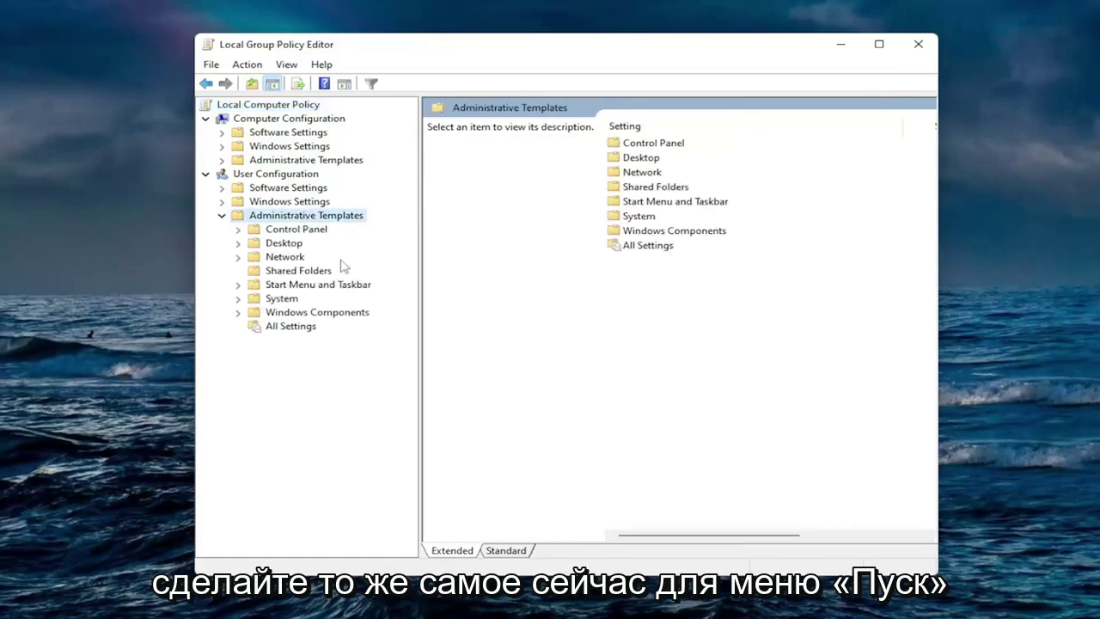
click(301, 287)
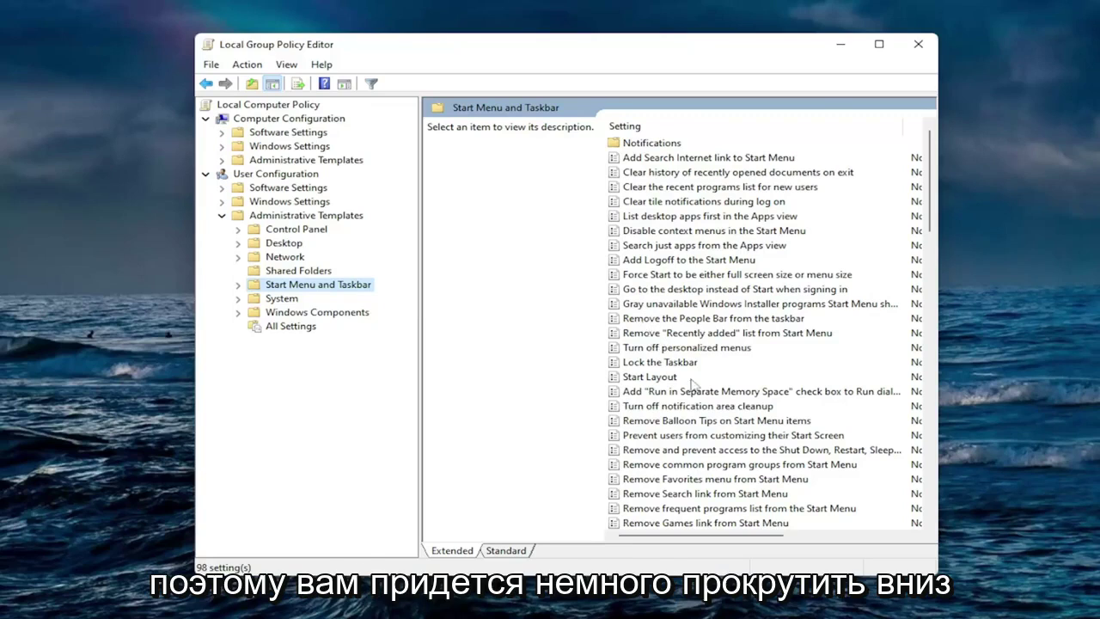
Scroll to and select 'Remove Clock from the system notification area' to read its description.
scroll(692, 383, down, 3)
scroll(692, 383, down, 2)
scroll(692, 383, down, 2)
scroll(688, 387, down, 2)
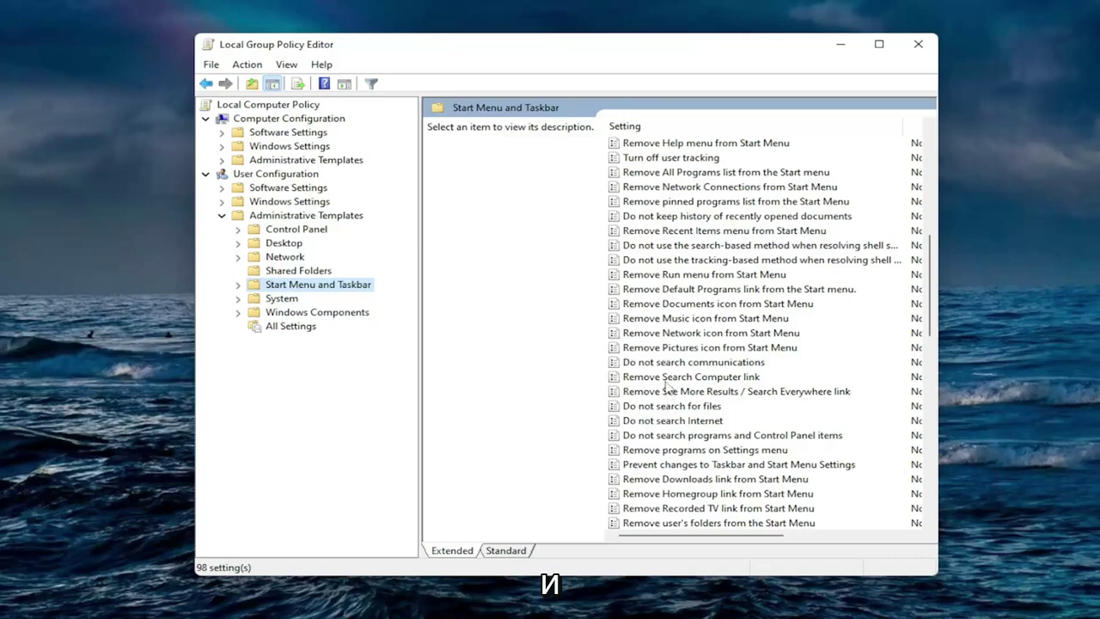
scroll(668, 387, down, 1)
scroll(668, 386, down, 1)
click(674, 479)
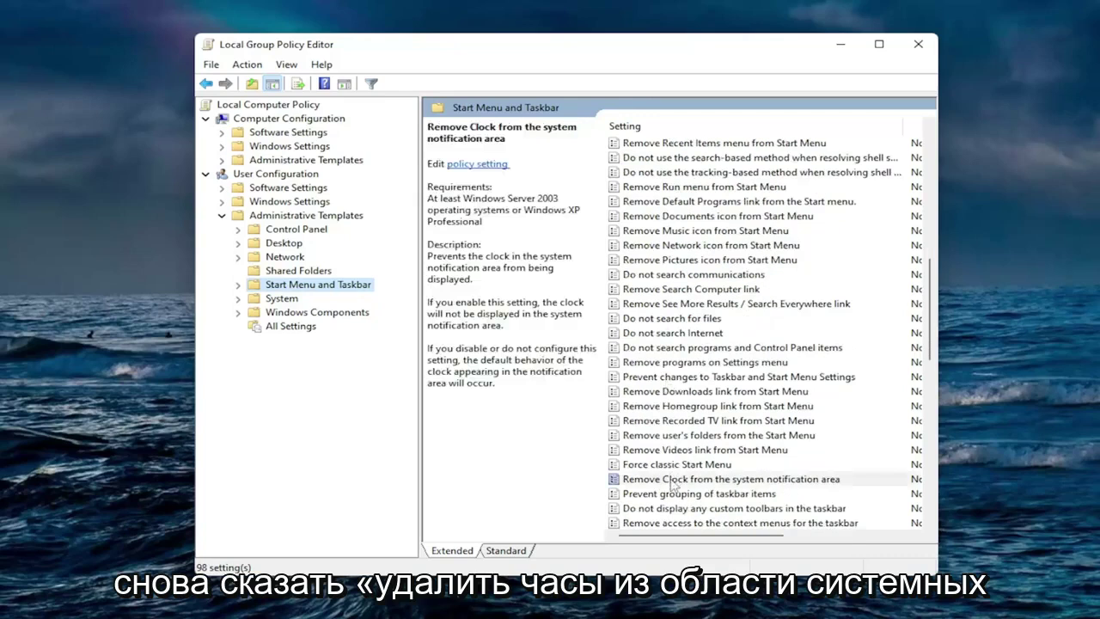
scroll(687, 434, down, 2)
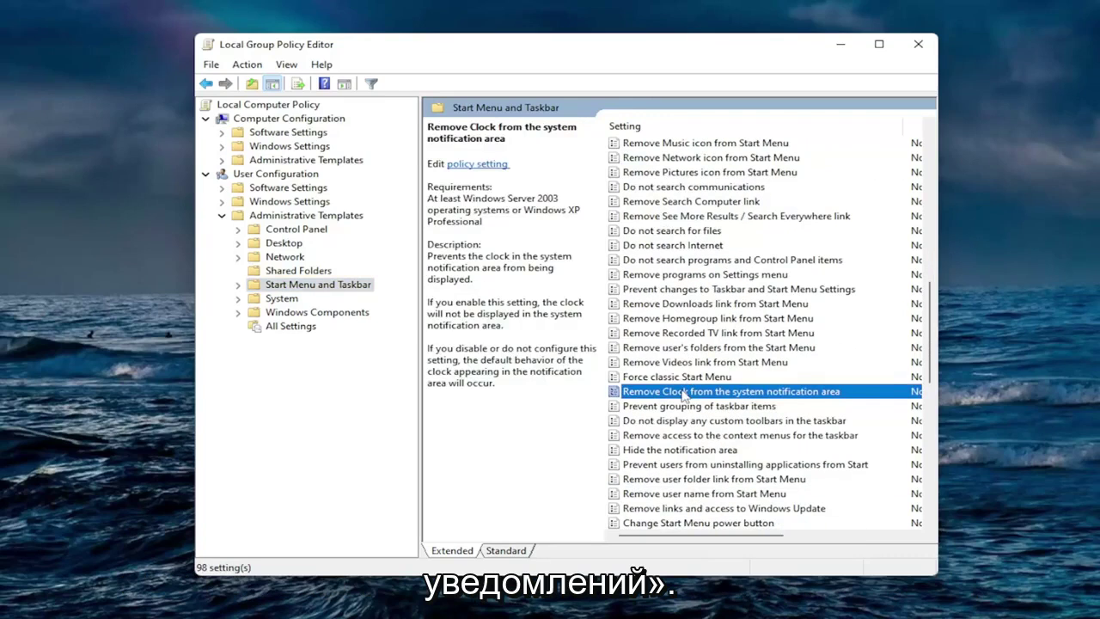
Set 'Remove Clock from the system notification area' to Enabled and confirm with OK.
double_click(685, 392)
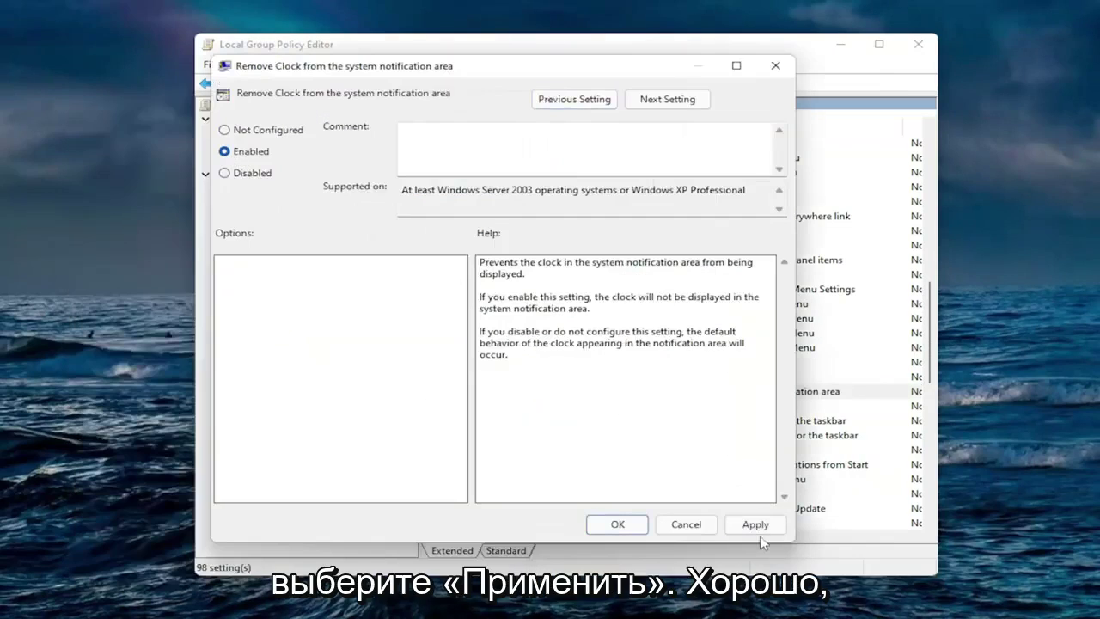
click(753, 522)
click(617, 523)
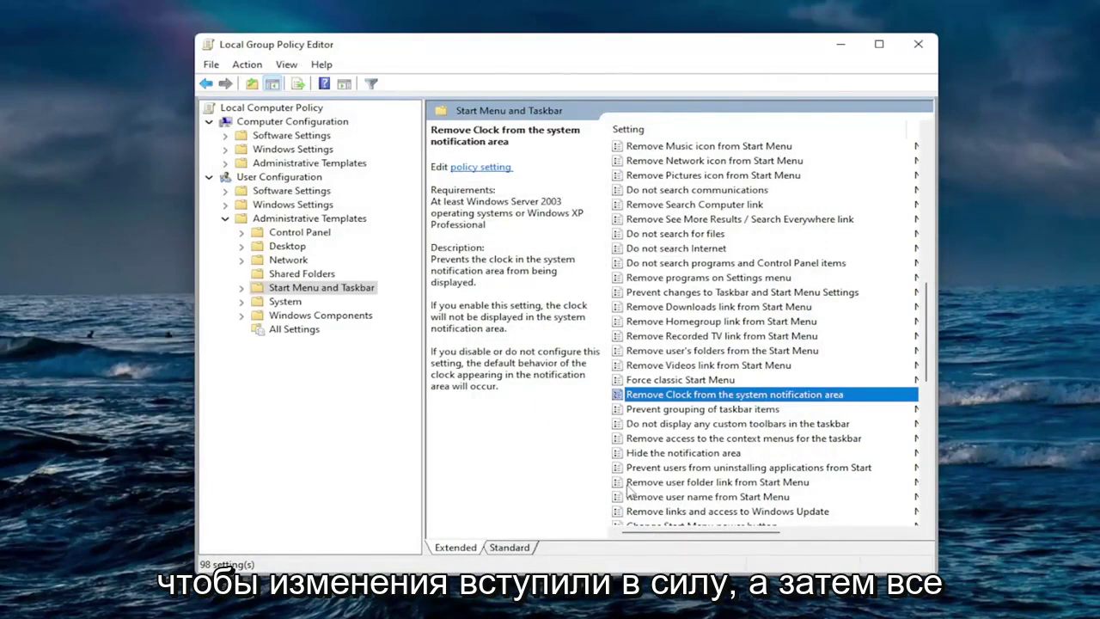
Reopen the policy to show the Not Configured option, then close it and the Group Policy Editor.
double_click(663, 396)
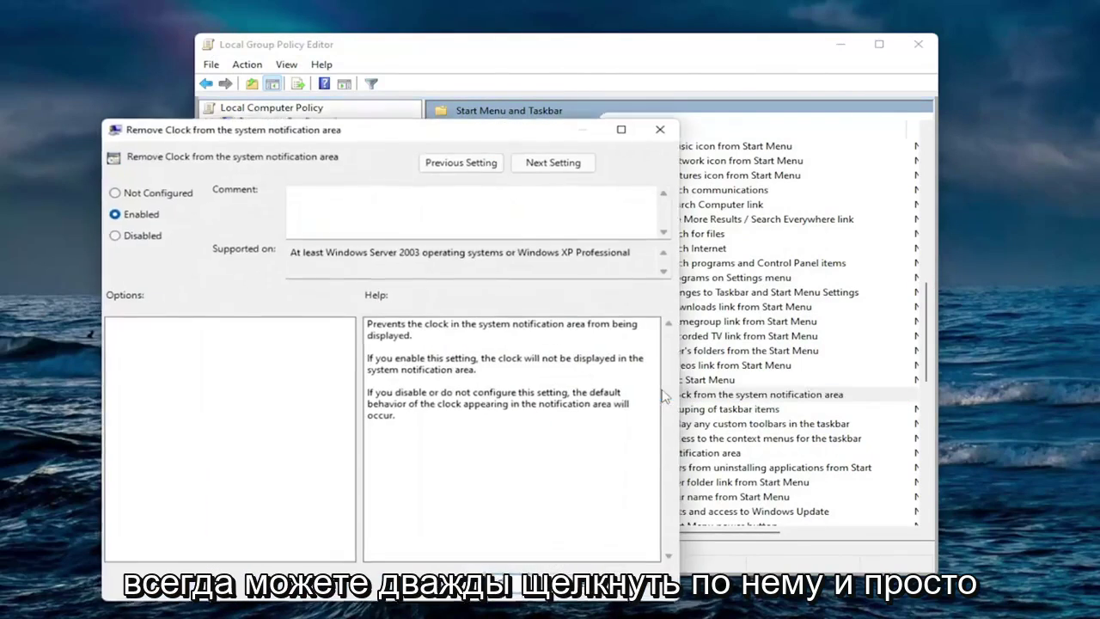
click(150, 194)
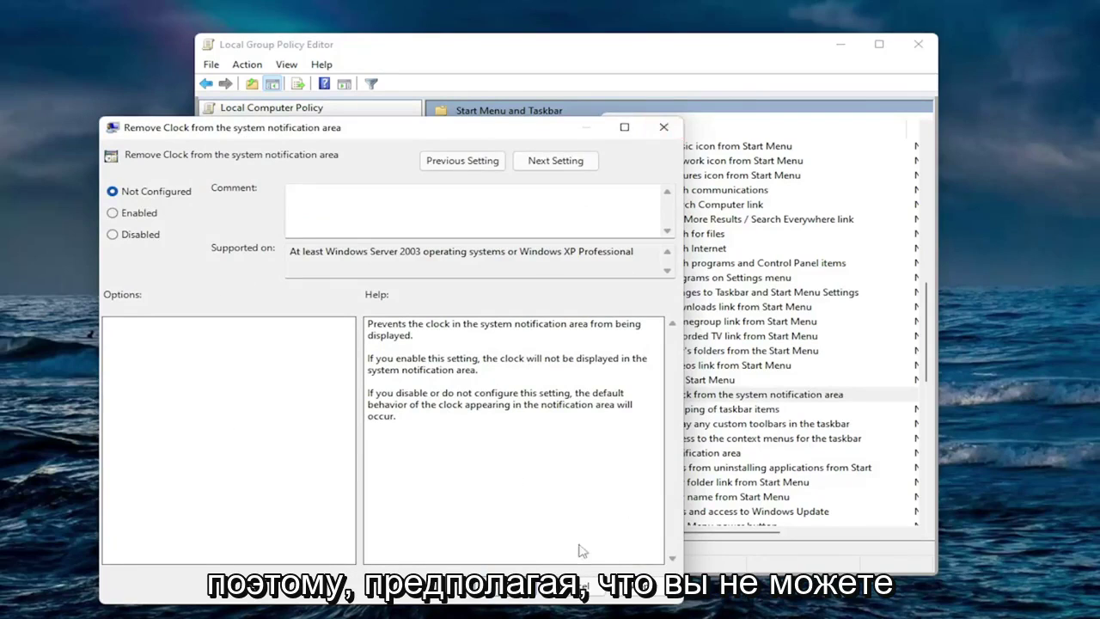
click(535, 588)
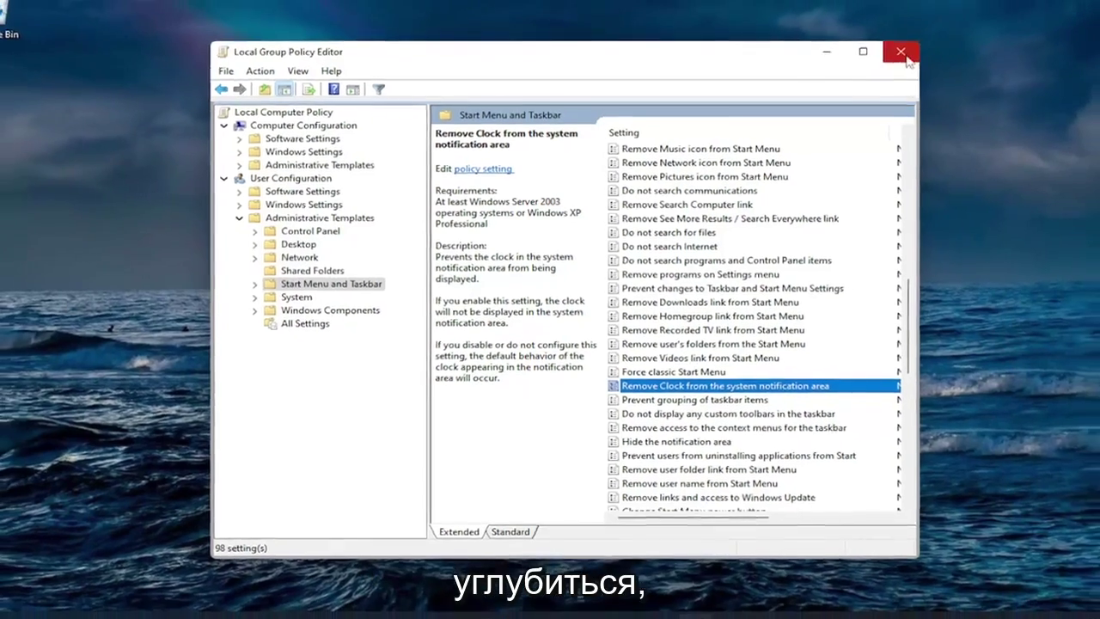
click(903, 53)
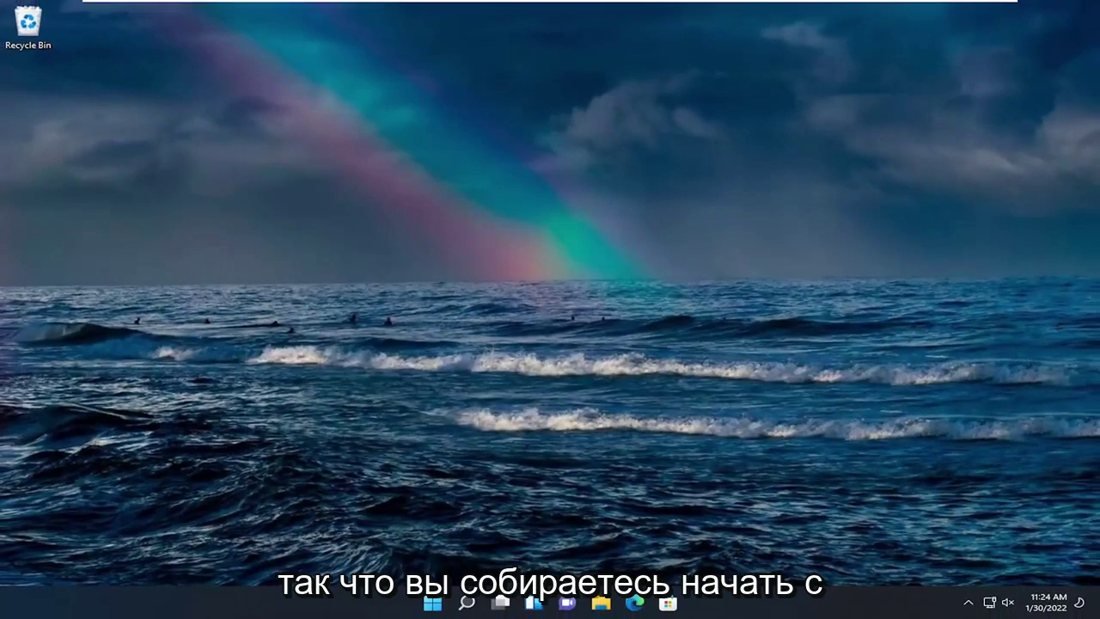
Search 'regedit' and run Registry Editor as administrator, approving the UAC prompt.
click(468, 603)
text(reg)
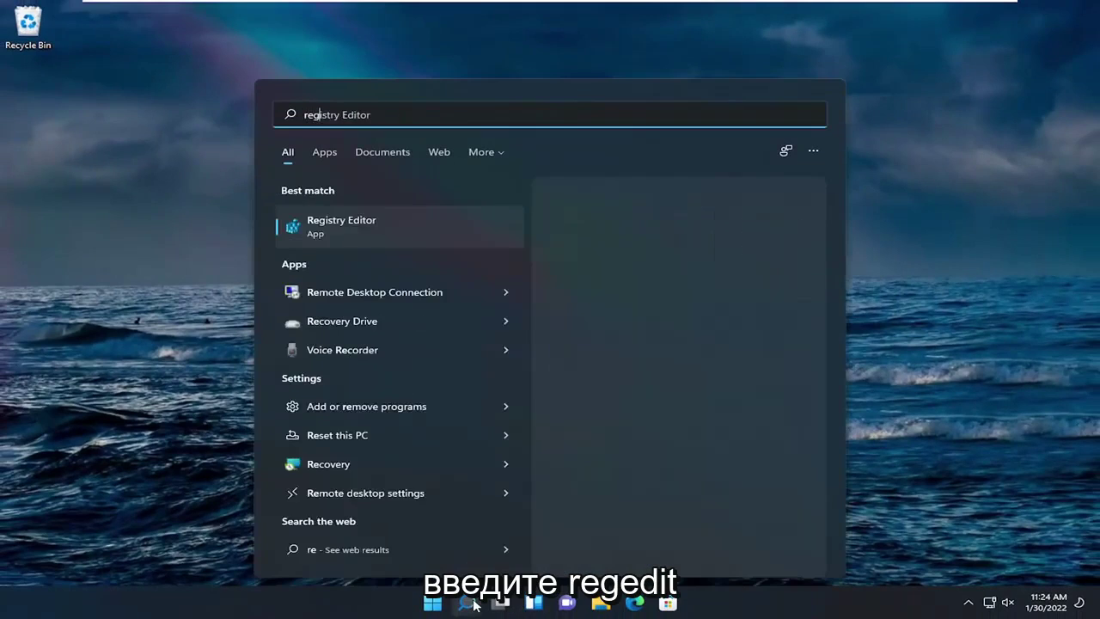
text(edit)
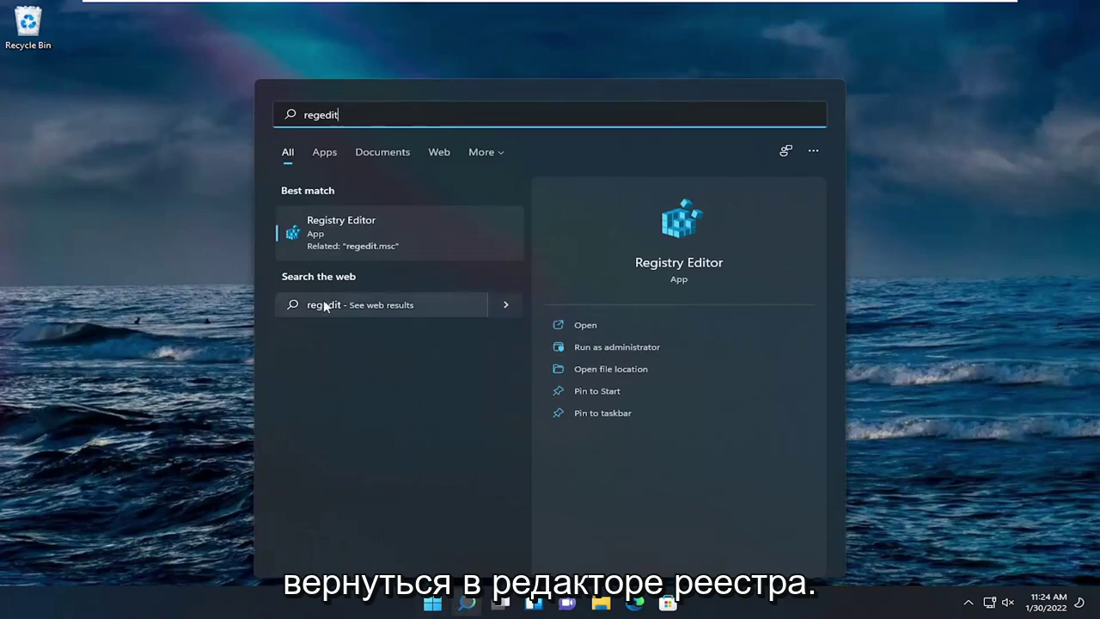
right_click(336, 226)
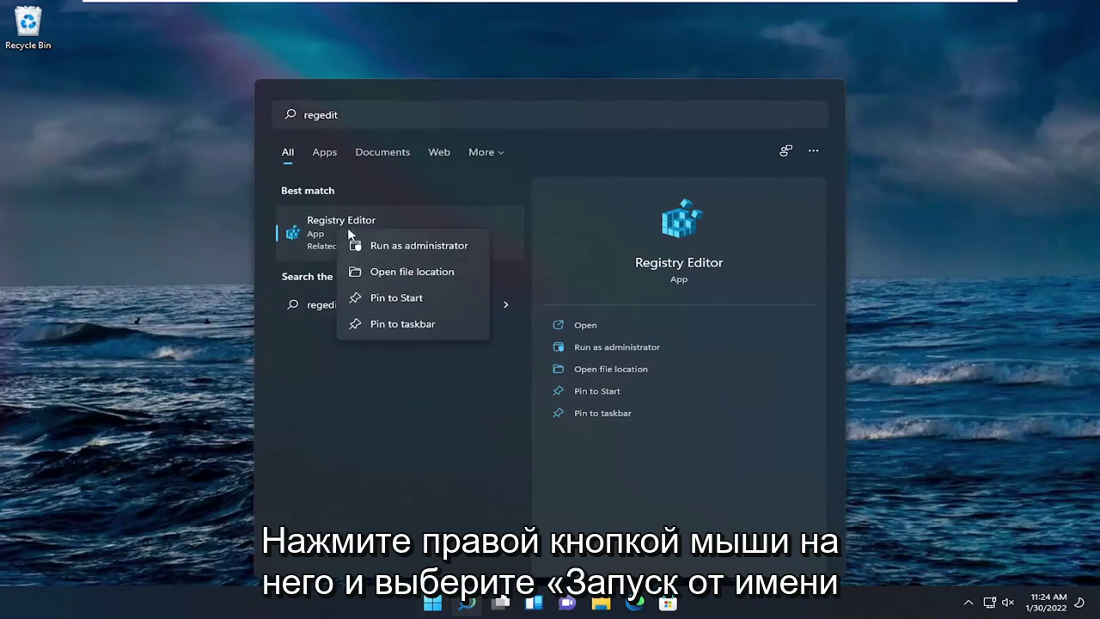
click(394, 247)
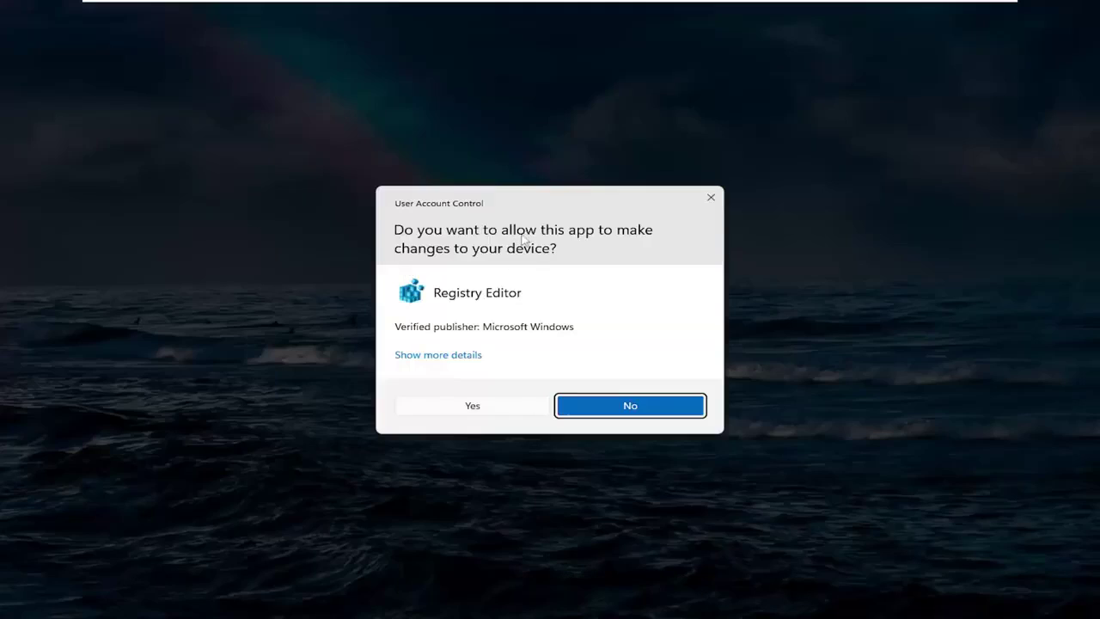
click(472, 407)
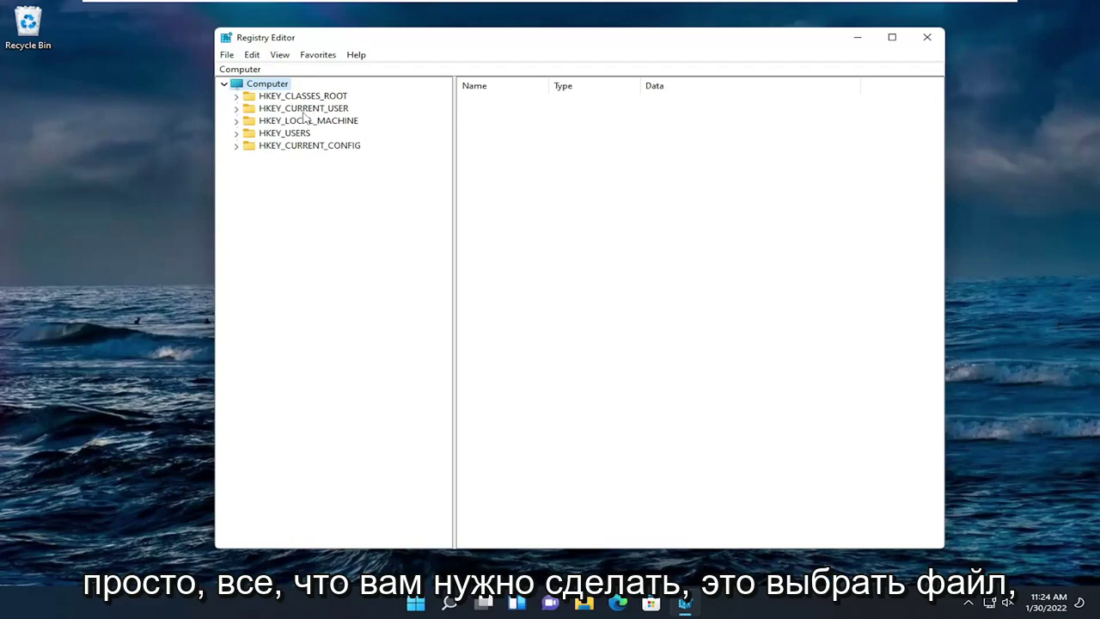
click(230, 55)
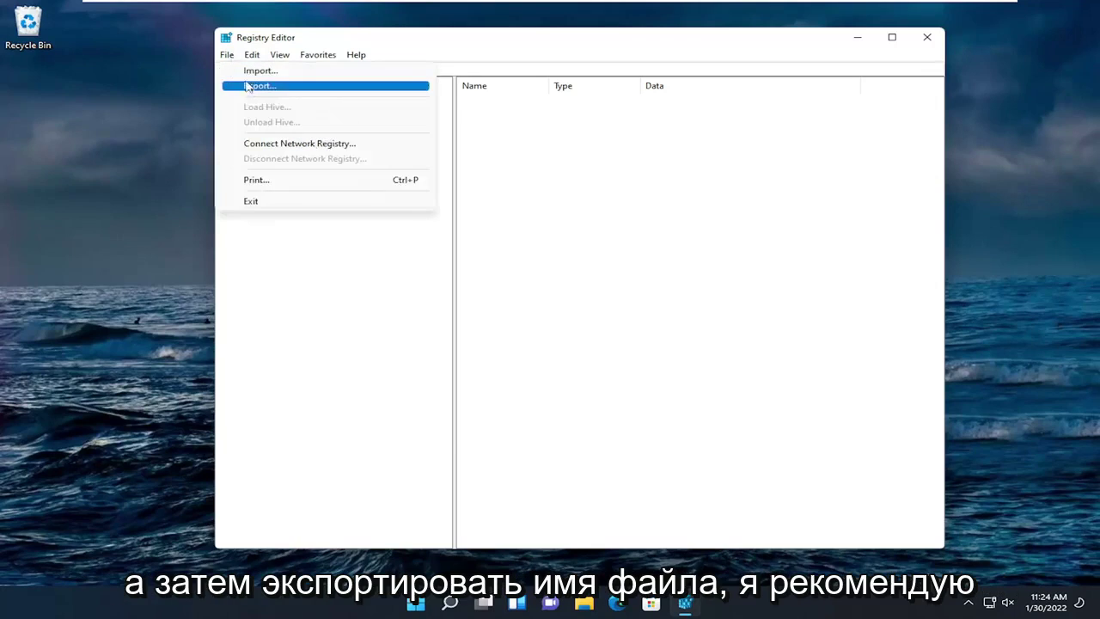
click(250, 86)
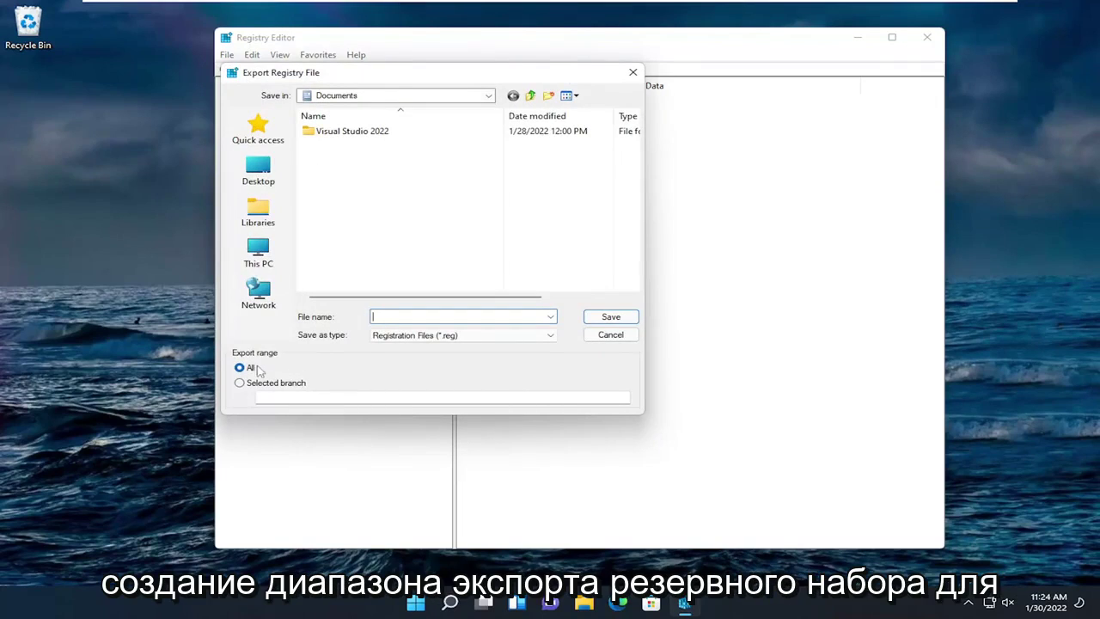
click(610, 337)
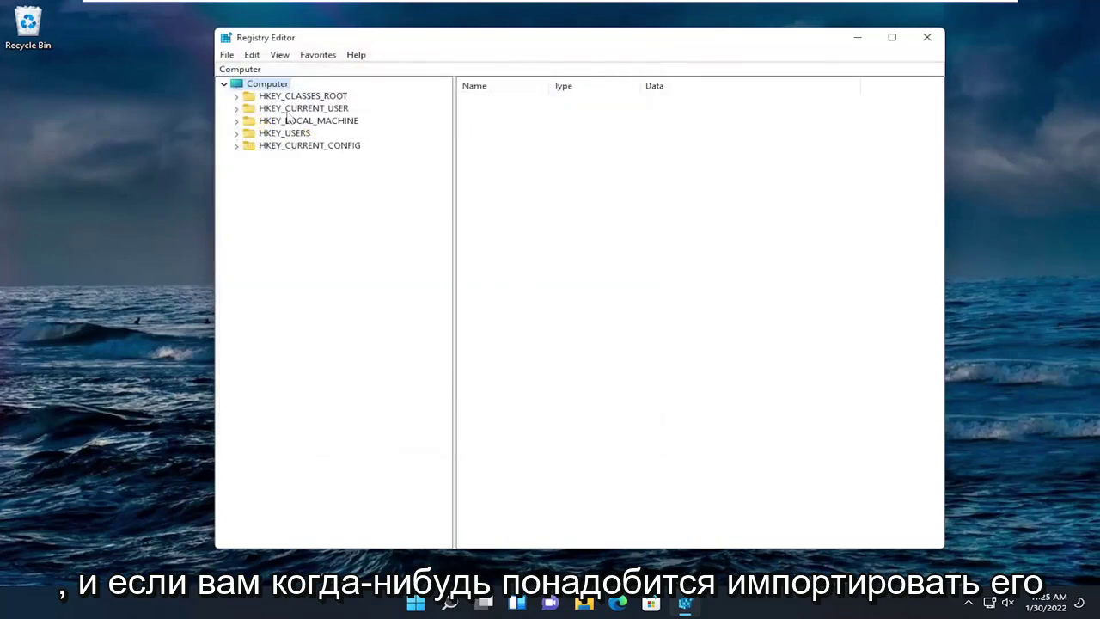
click(227, 54)
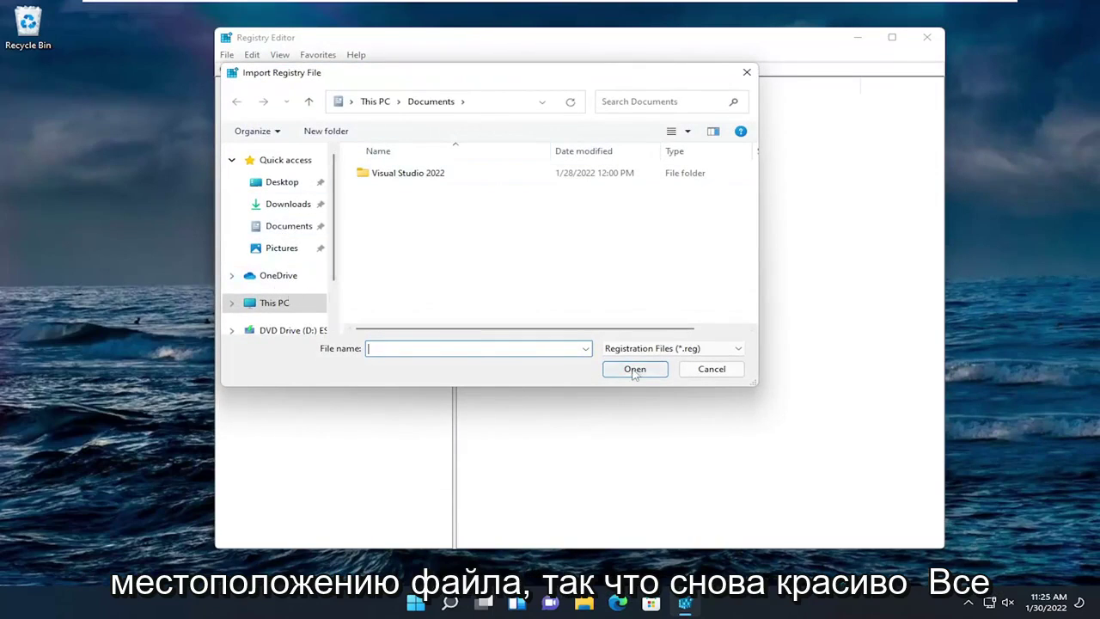
click(699, 371)
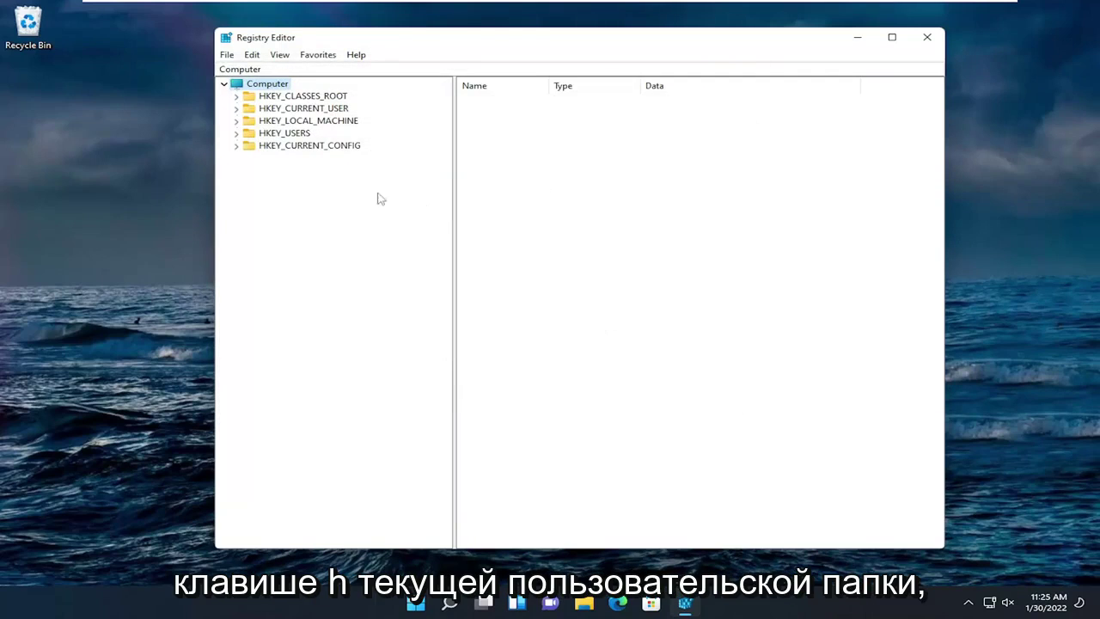
Expand HKEY_CURRENT_USER, Software and Microsoft in the registry tree.
double_click(327, 109)
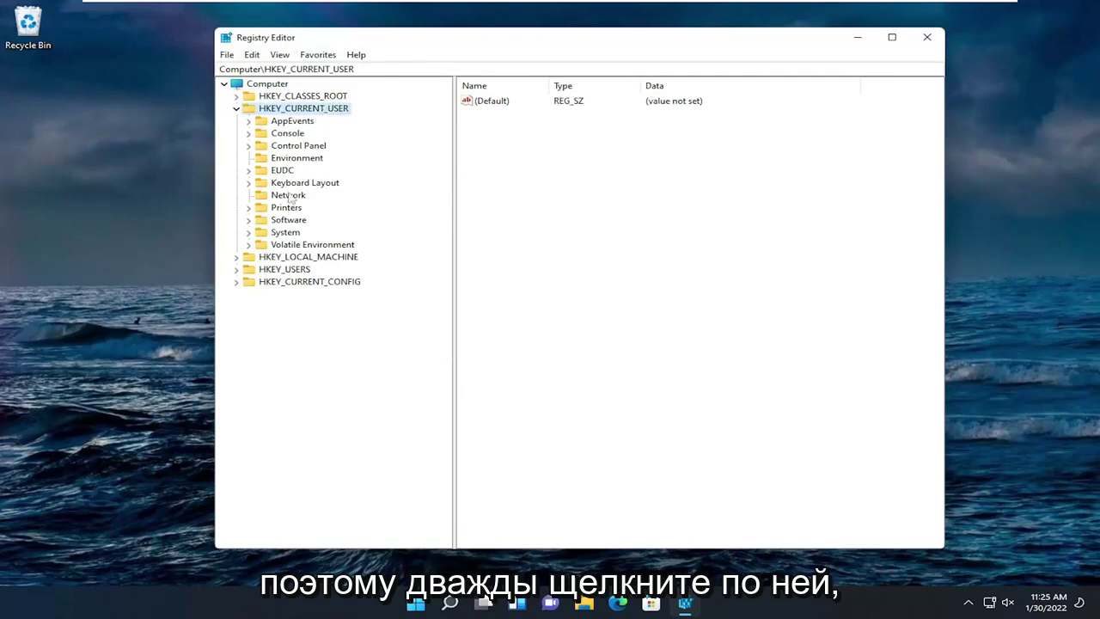
double_click(290, 222)
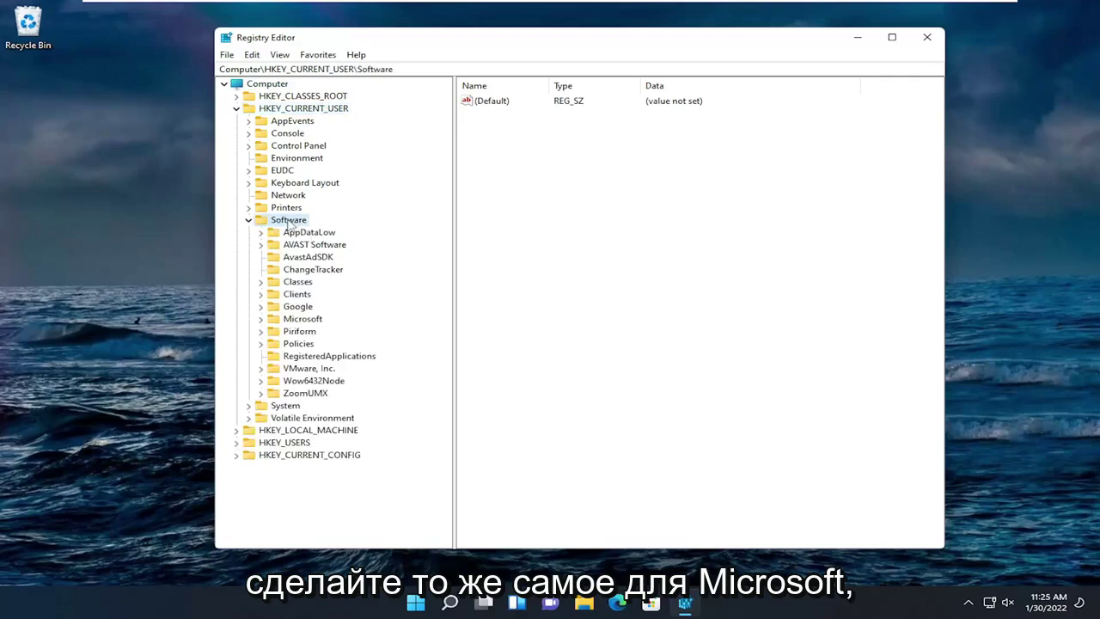
double_click(294, 321)
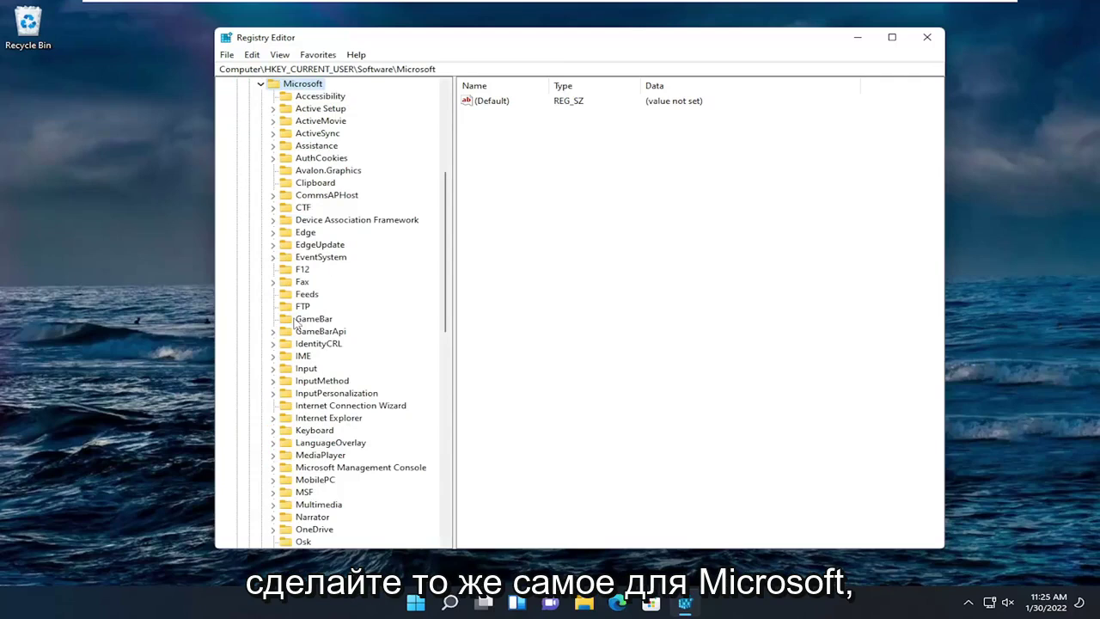
scroll(298, 321, down, 9)
scroll(297, 319, down, 5)
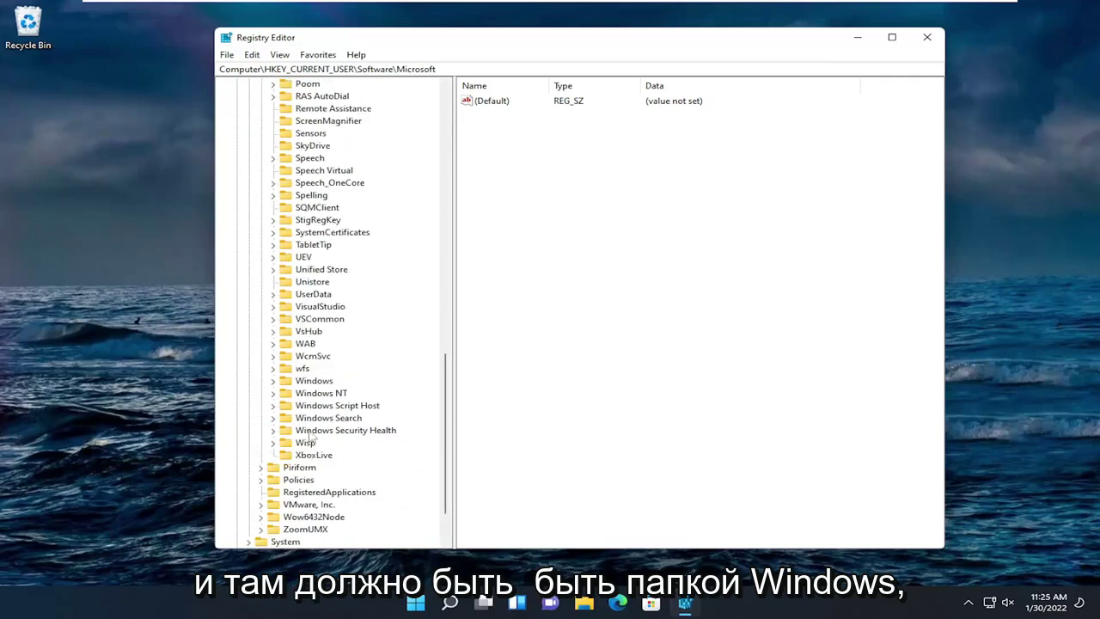
Expand Windows, CurrentVersion and Policies, then select the Explorer key.
double_click(309, 382)
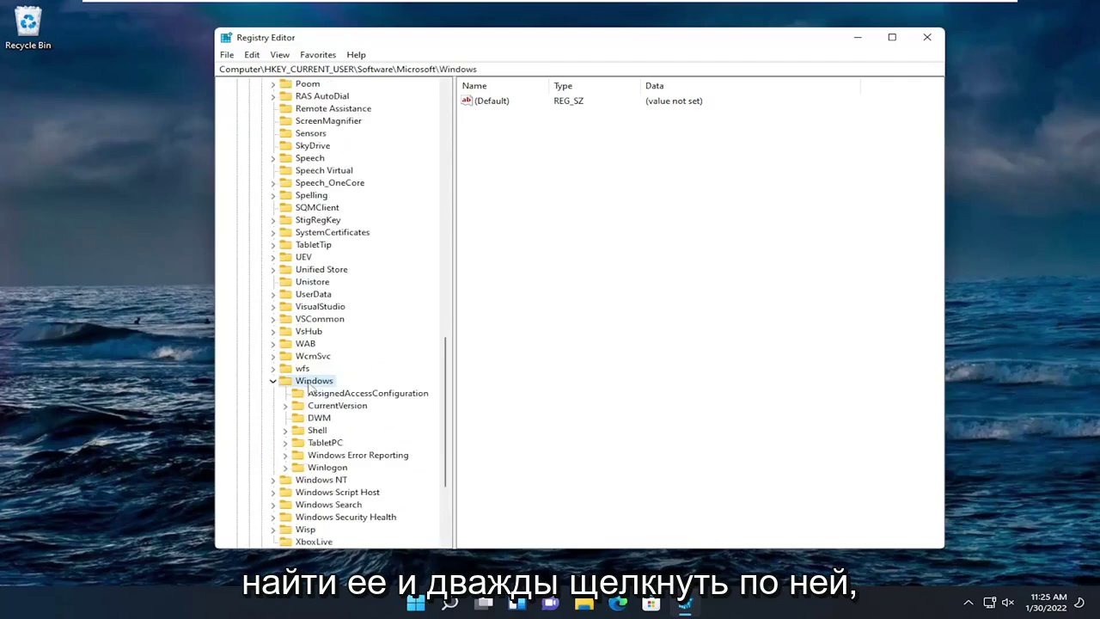
click(325, 409)
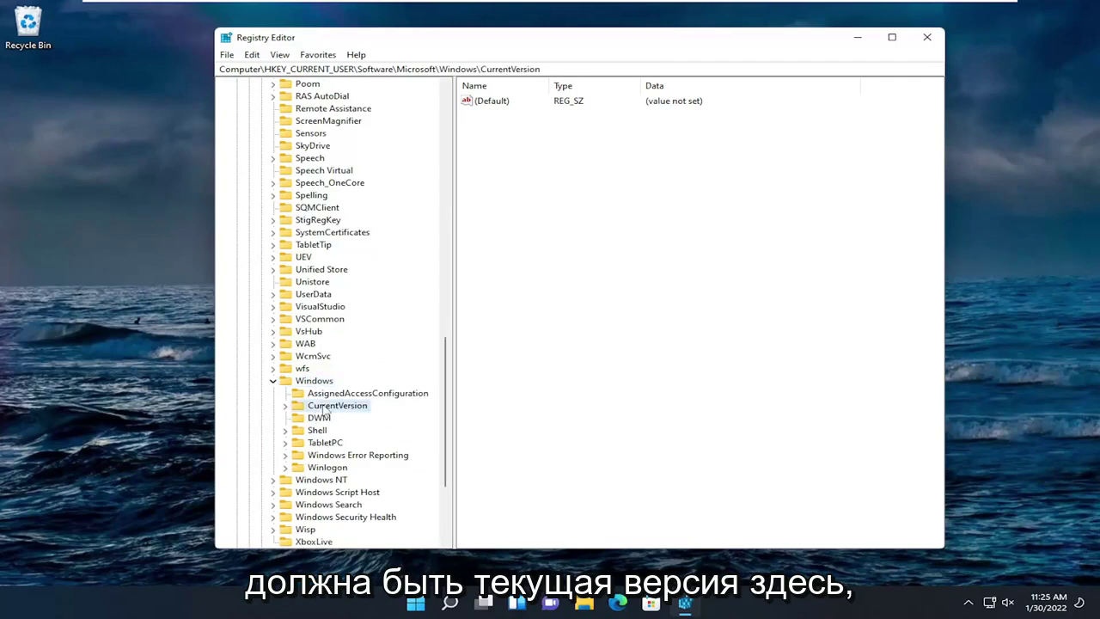
double_click(325, 409)
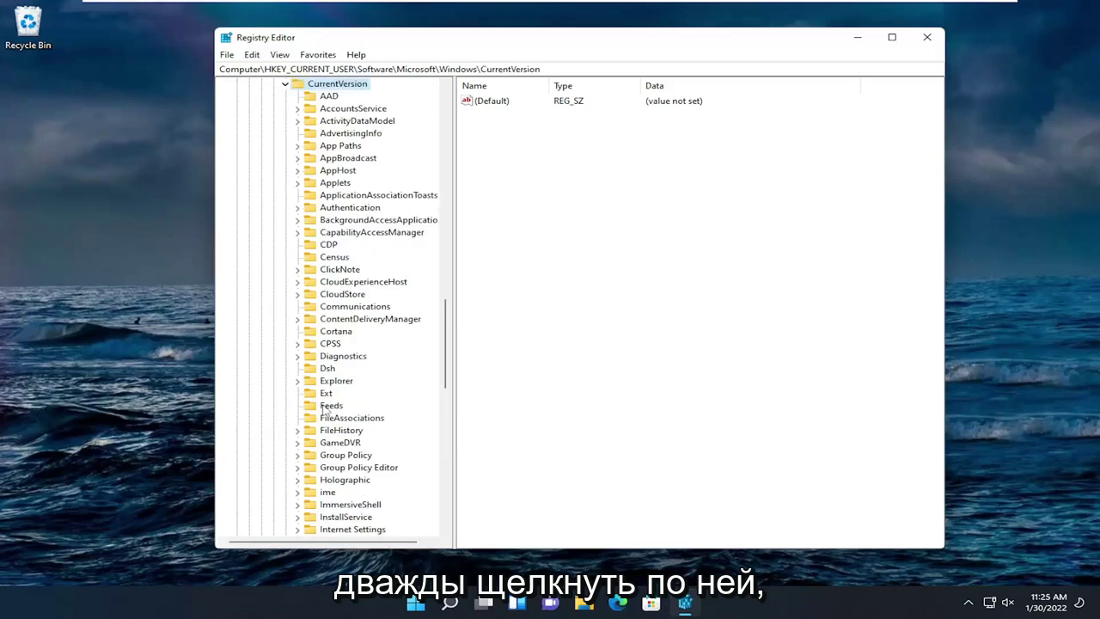
scroll(327, 404, down, 5)
scroll(328, 391, down, 2)
double_click(333, 344)
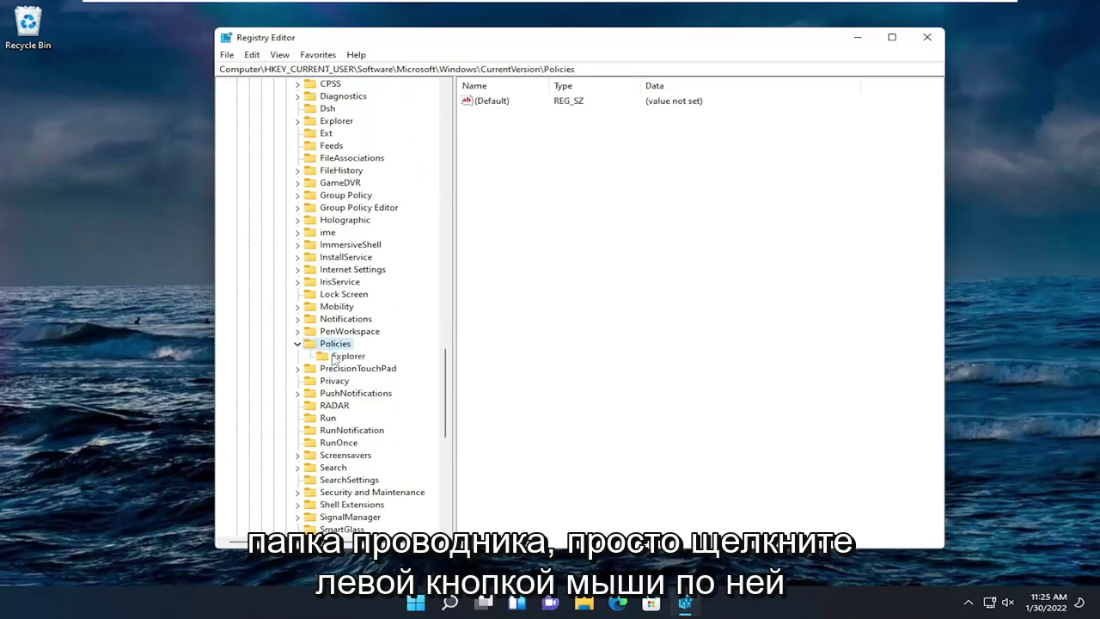
click(338, 359)
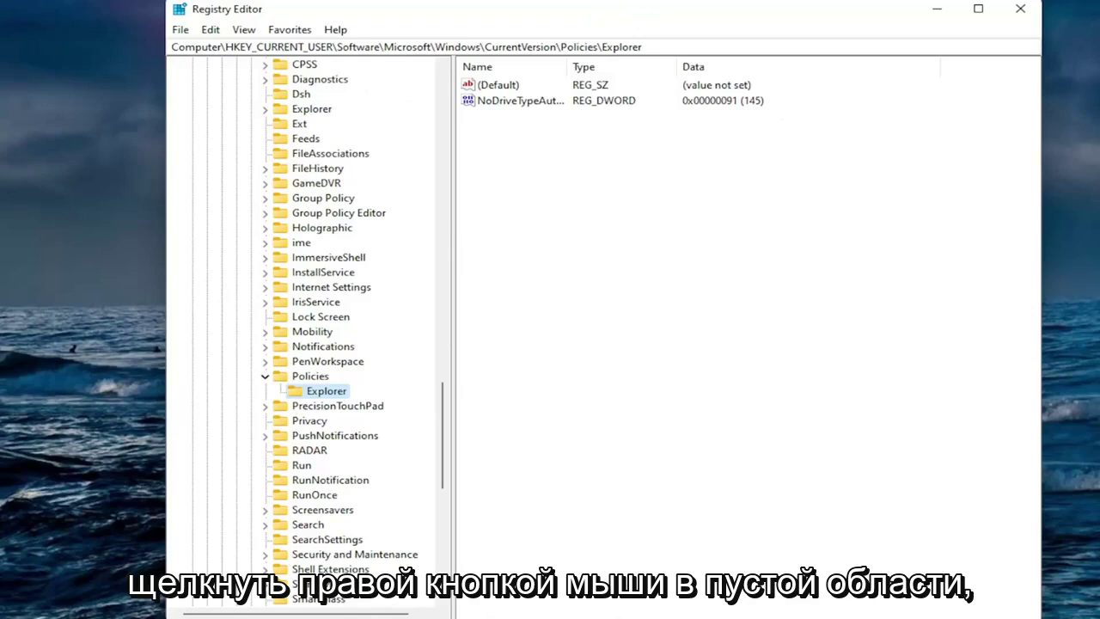
Create a DWORD (32-bit) value named HideClock in Policies\Explorer with hexadecimal data 1.
right_click(635, 190)
mouse_move(681, 196)
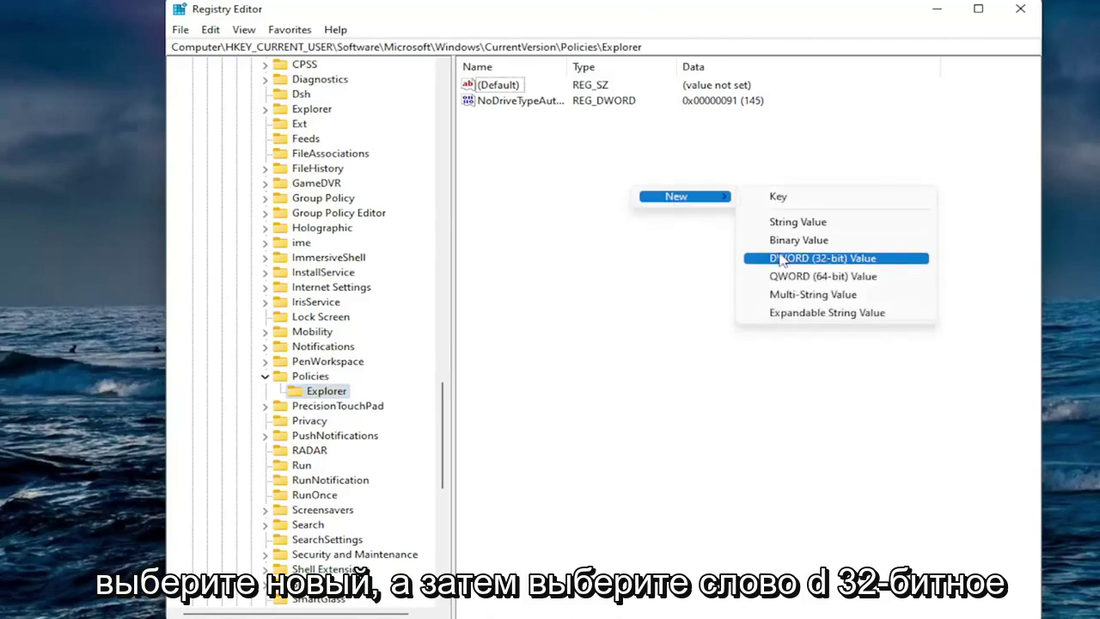
click(780, 259)
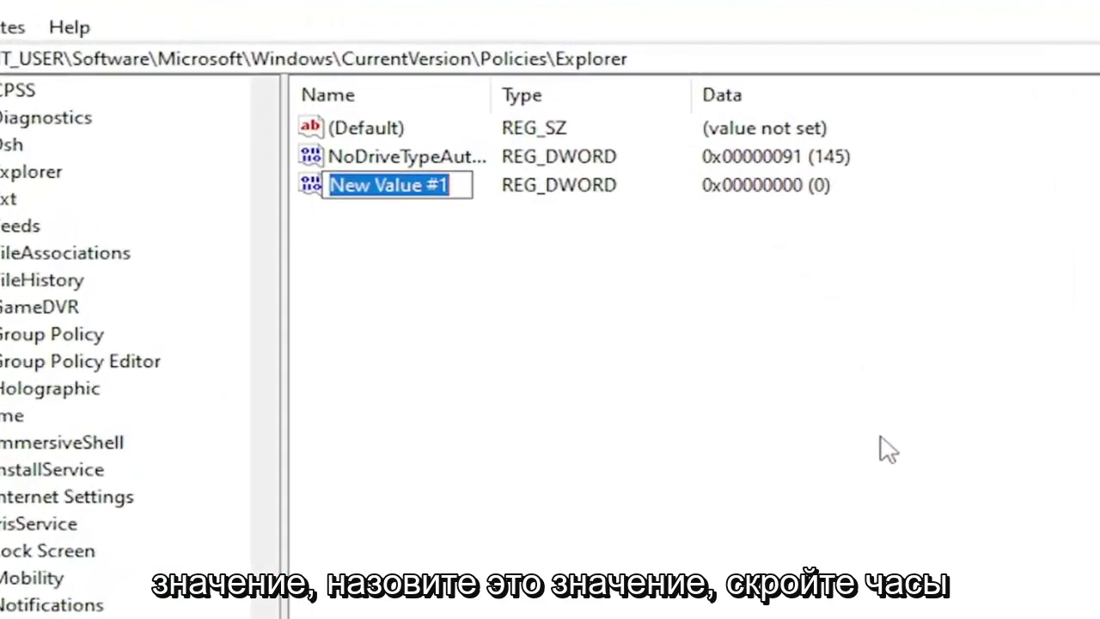
text(HideClock)
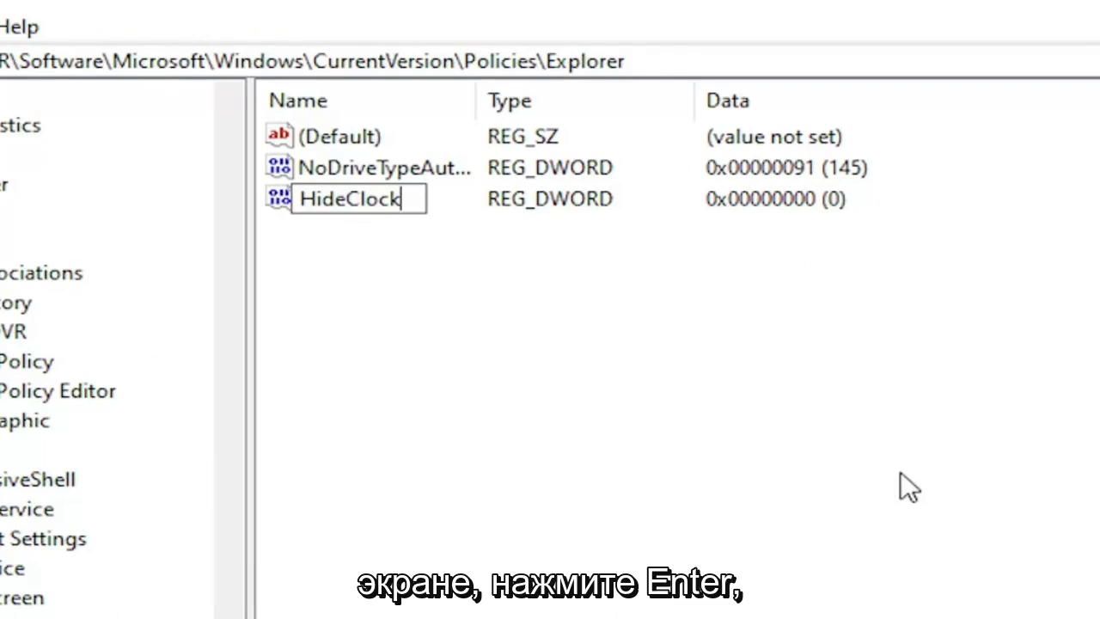
key(Return)
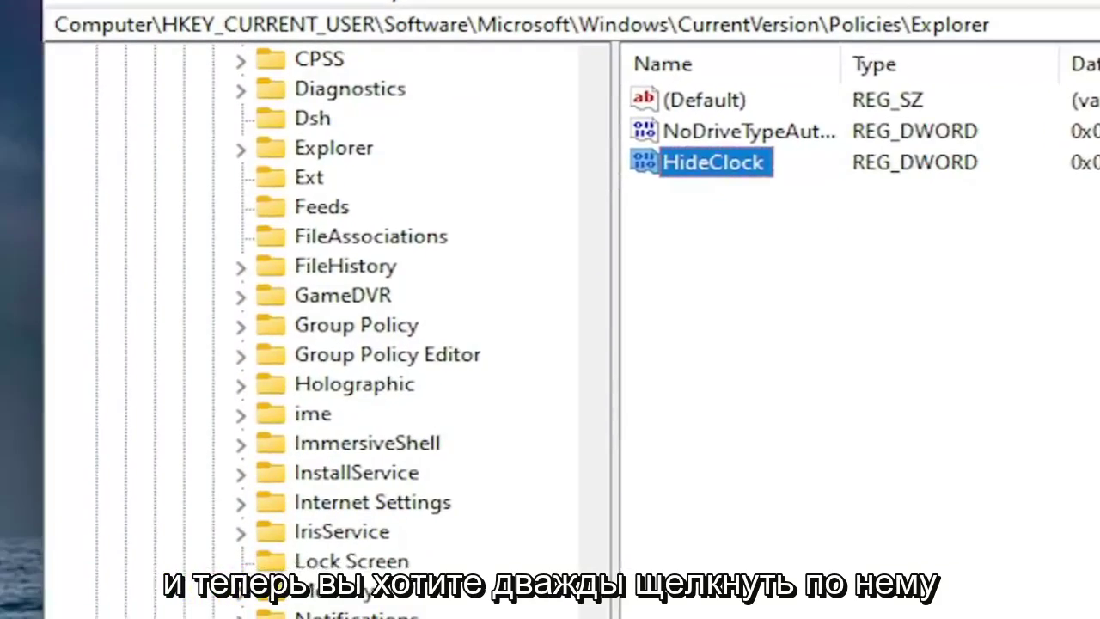
key(Return)
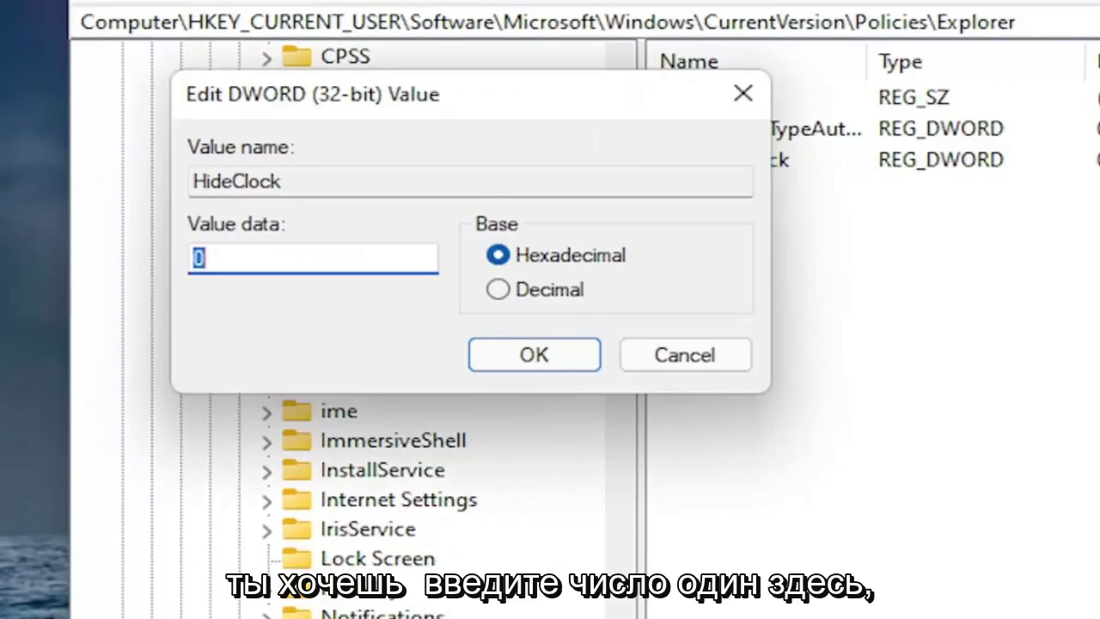
text(1)
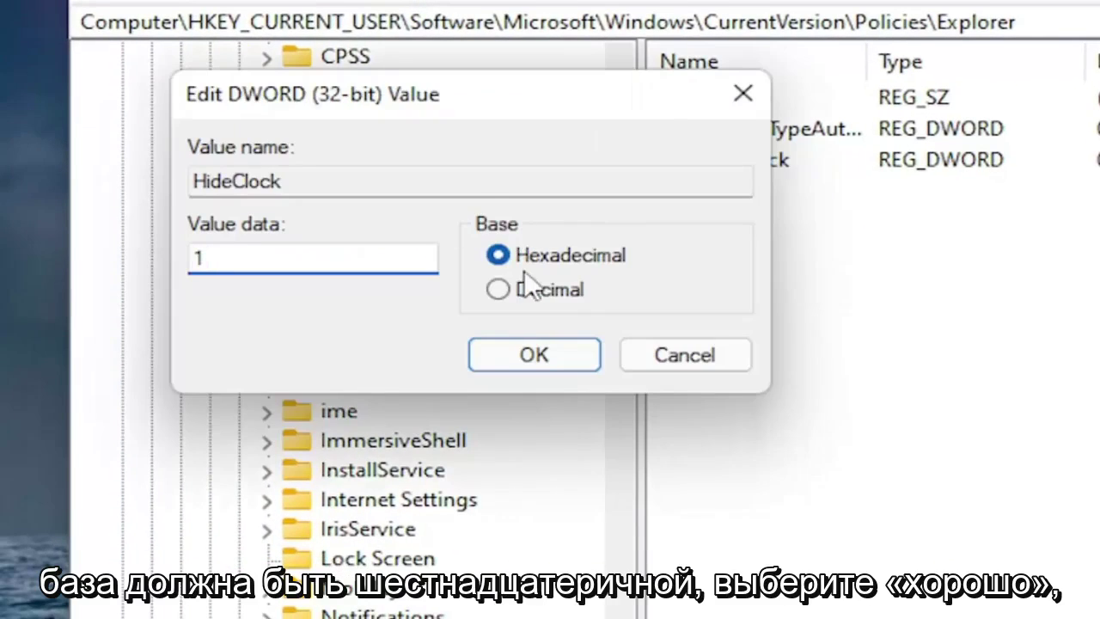
click(531, 352)
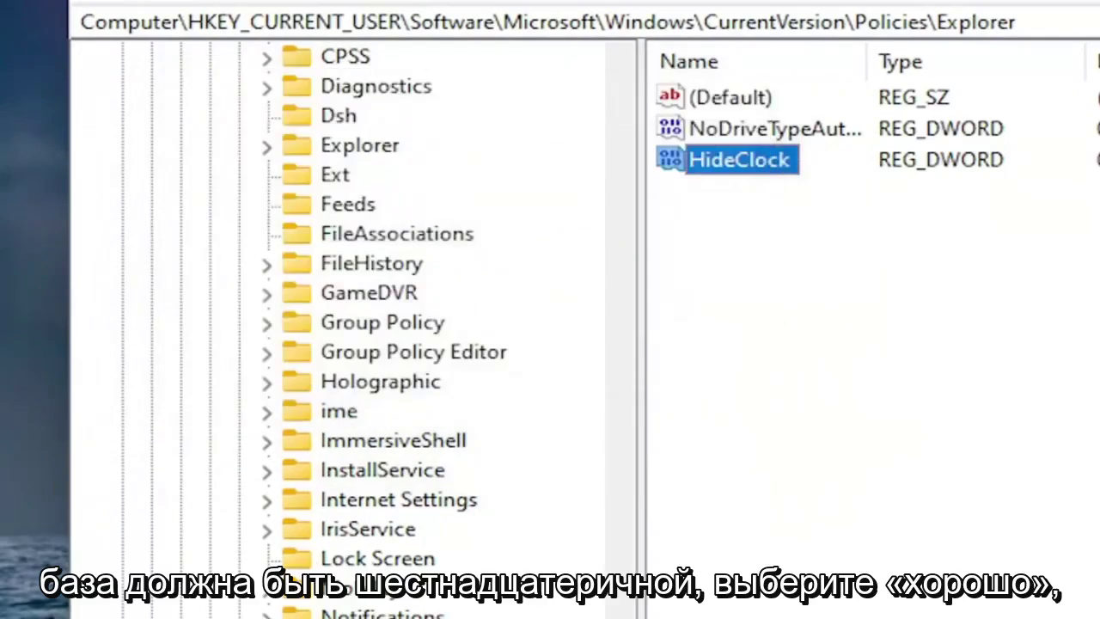
Collapse the CurrentVersion and Windows keys and close Registry Editor.
scroll(412, 343, up, 20)
scroll(454, 442, down, 13)
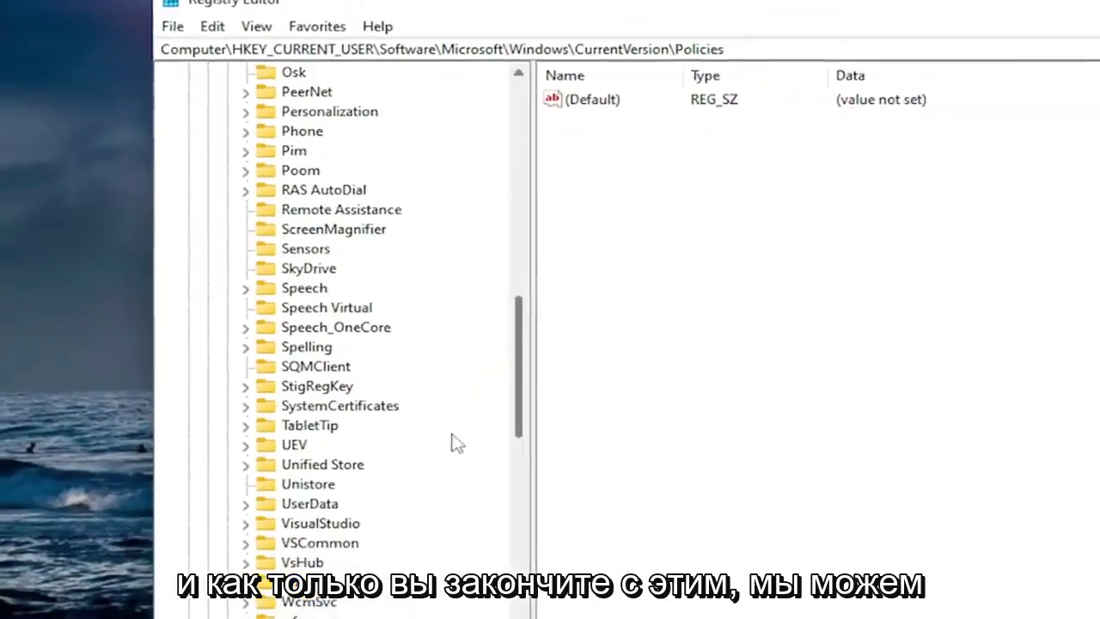
click(277, 561)
click(273, 450)
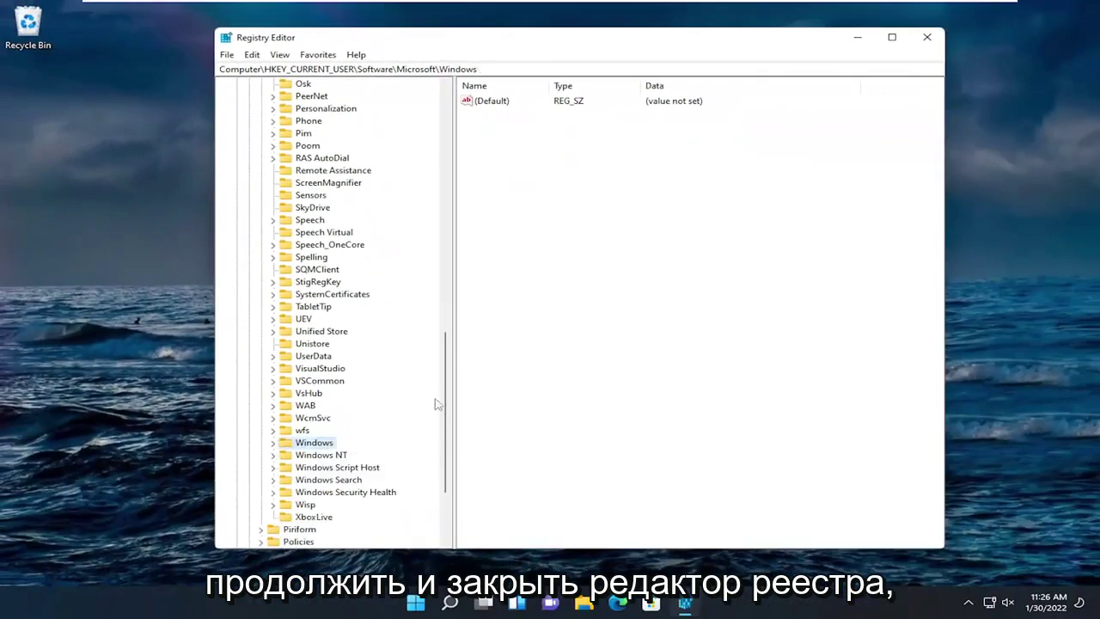
drag(439, 404, 446, 99)
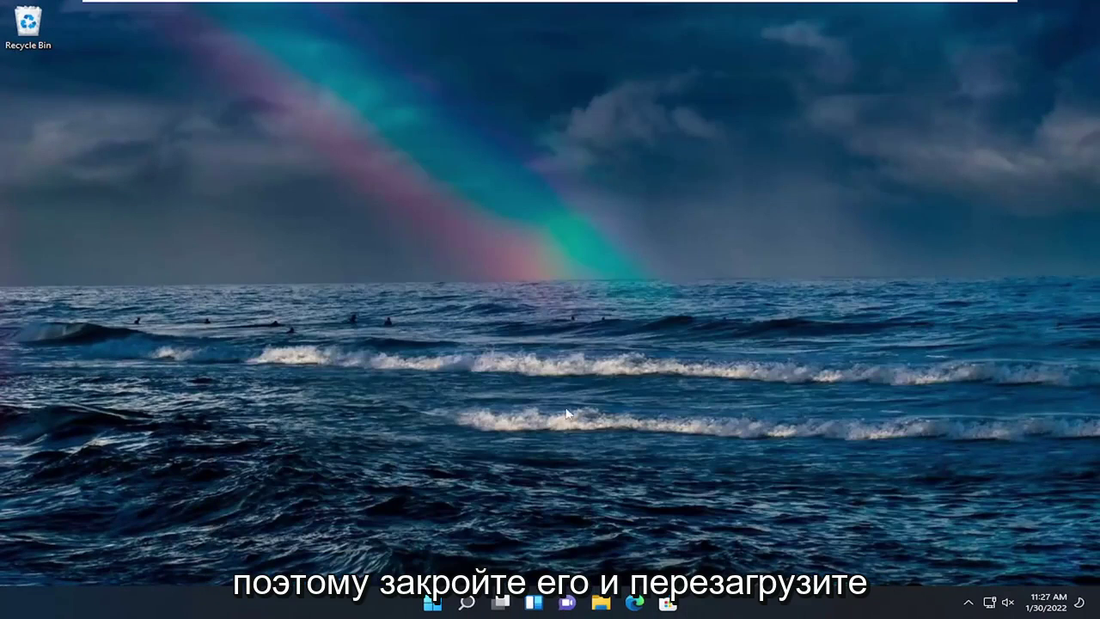